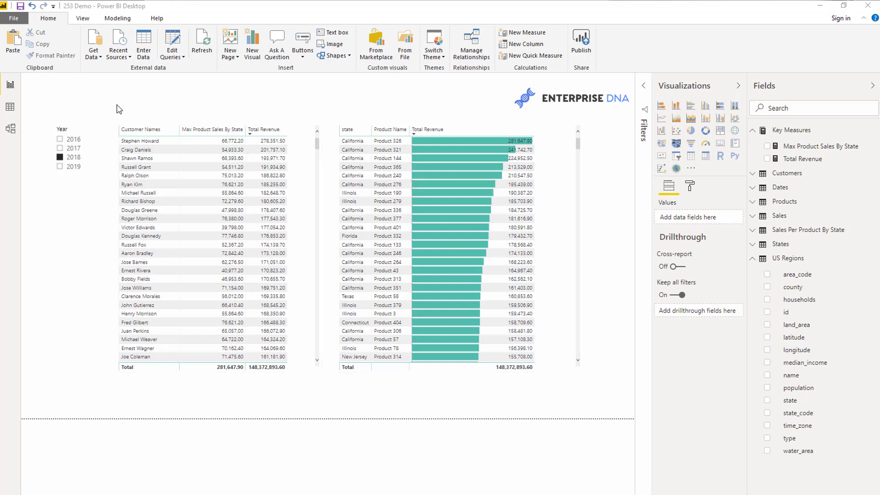
Step: Go from Data view to the Model diagram and pan to show Customers, Dates, US Regions and Products linked to Sales
click(11, 107)
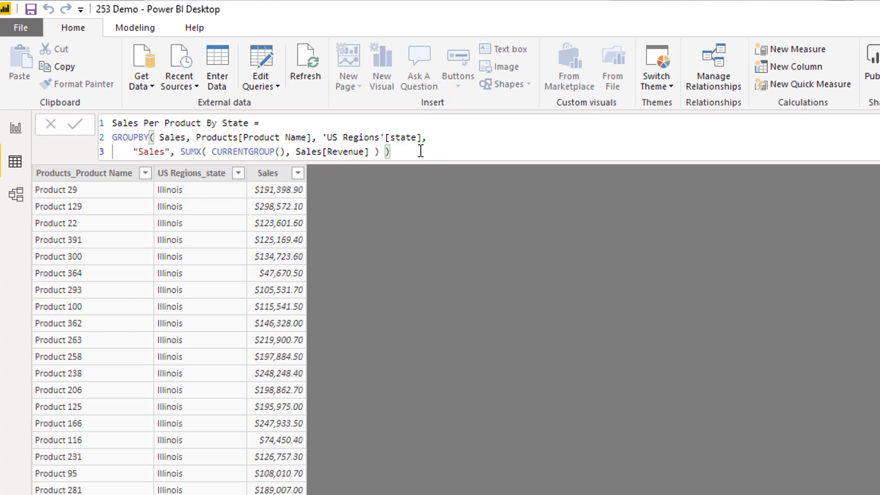
click(15, 194)
drag(185, 487, 132, 425)
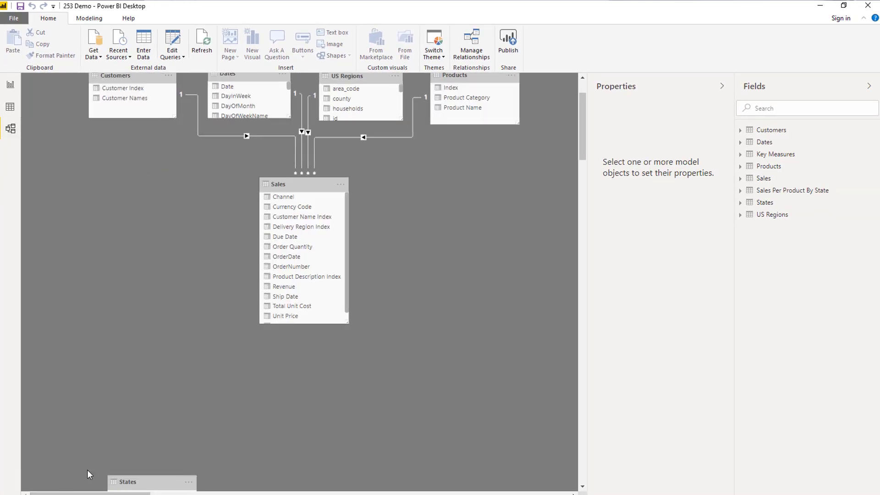
scroll(106, 254, up, 3)
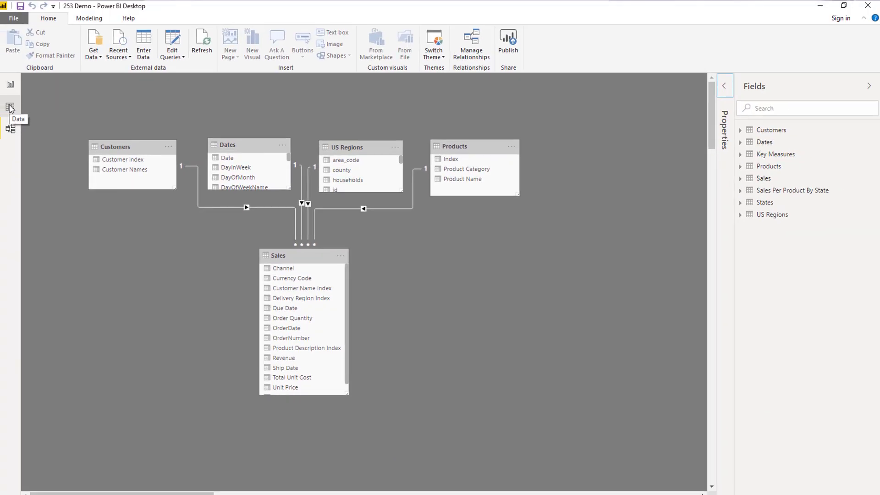
Step: Show the Sales Per Product By State table and highlight GROUPBY and its Sales argument in the formula
click(10, 108)
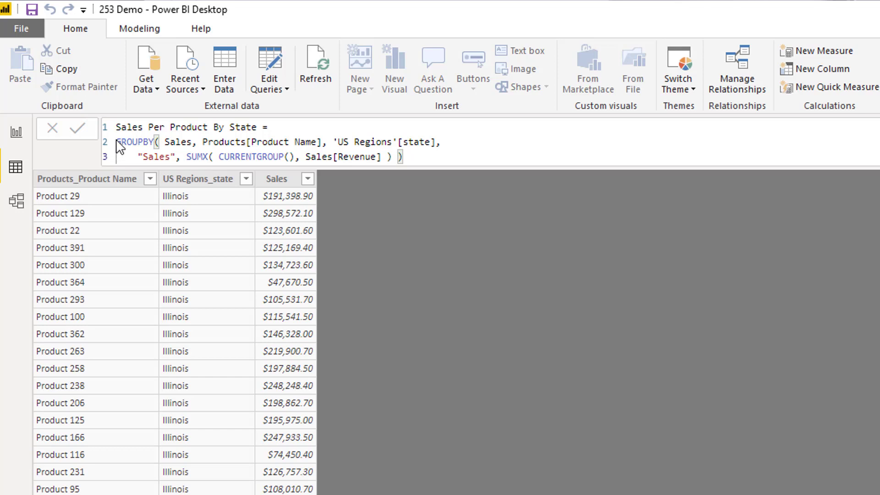
drag(116, 141, 155, 141)
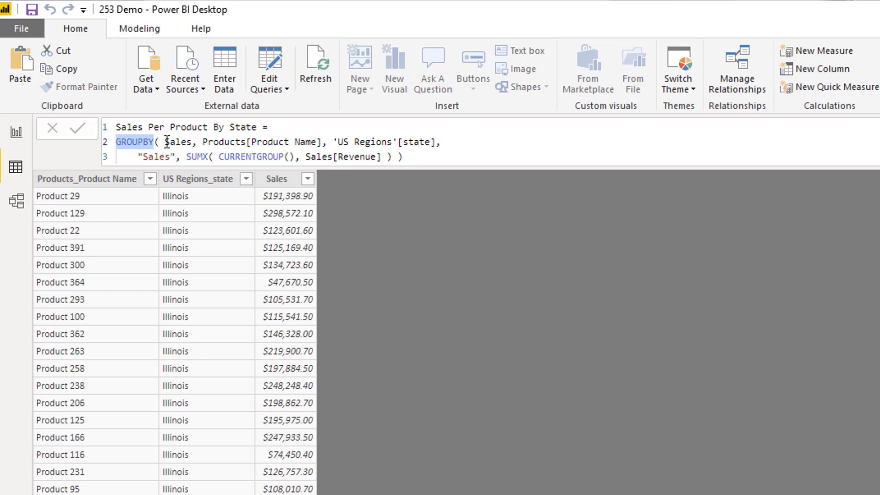
drag(191, 142, 164, 142)
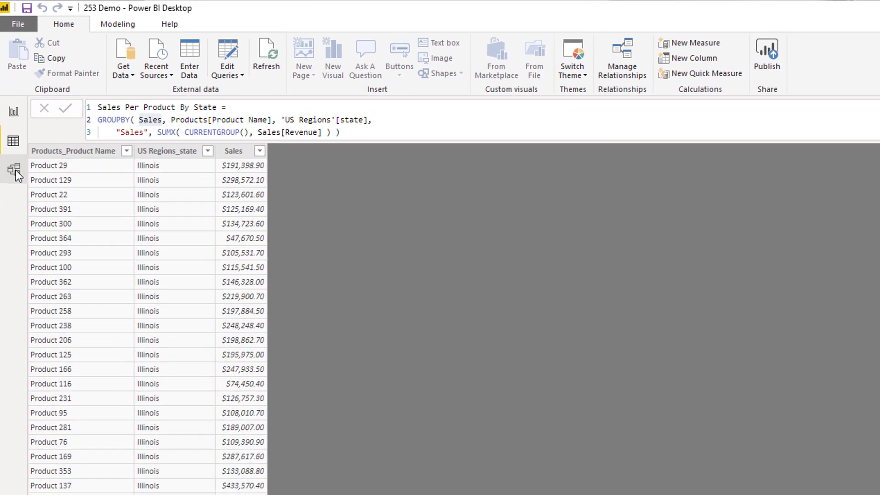
Step: Check the Sales table in Model view, visit the report, then return to the table data
click(14, 170)
click(362, 314)
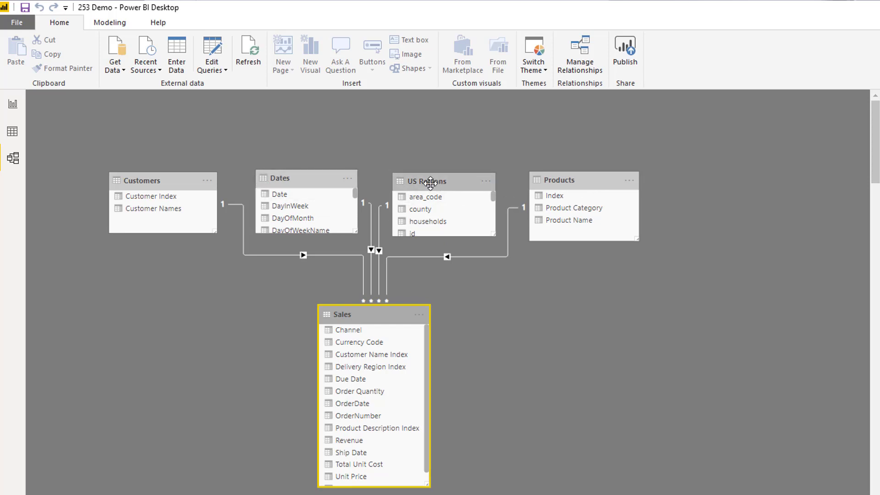
click(13, 103)
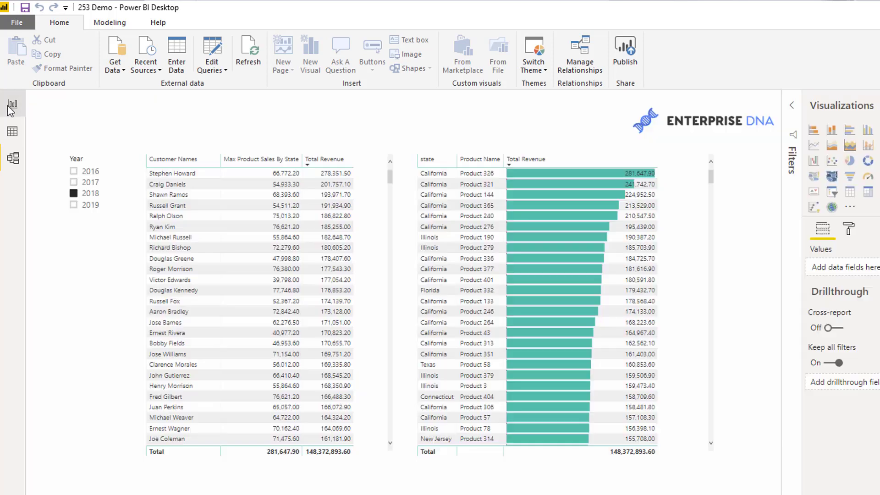
click(13, 131)
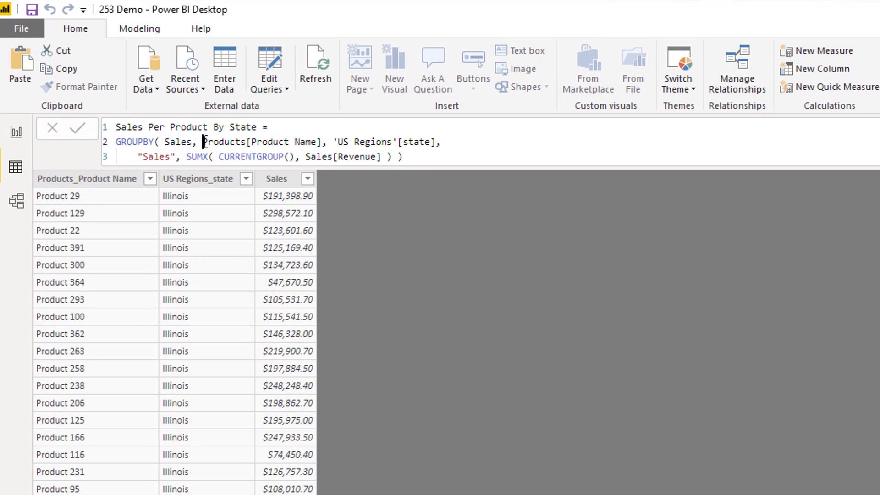
drag(160, 111, 207, 111)
drag(262, 142, 443, 142)
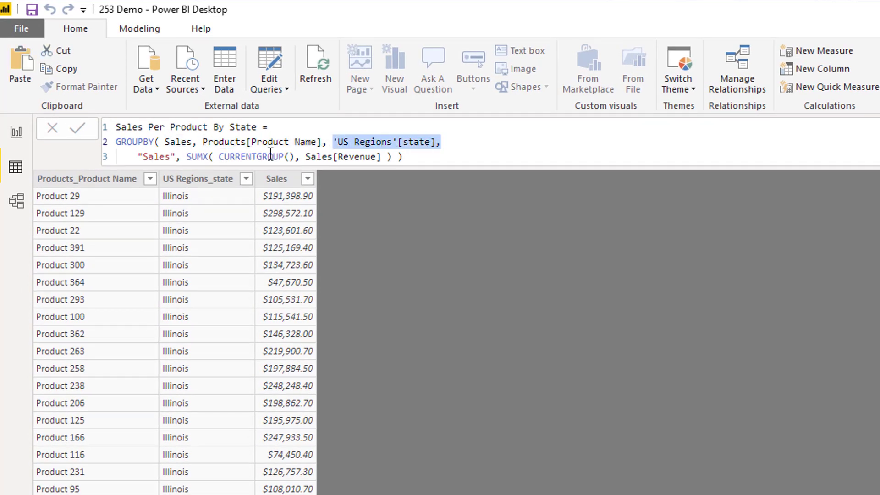
click(99, 180)
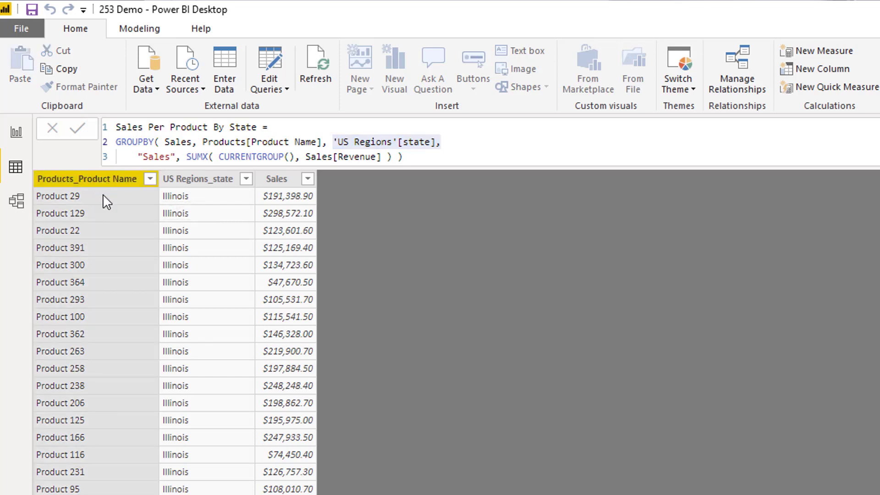
click(199, 183)
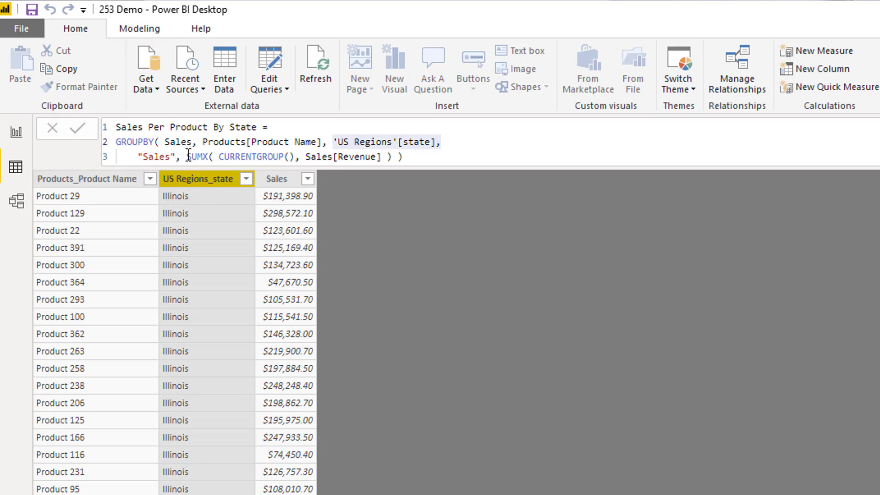
click(188, 157)
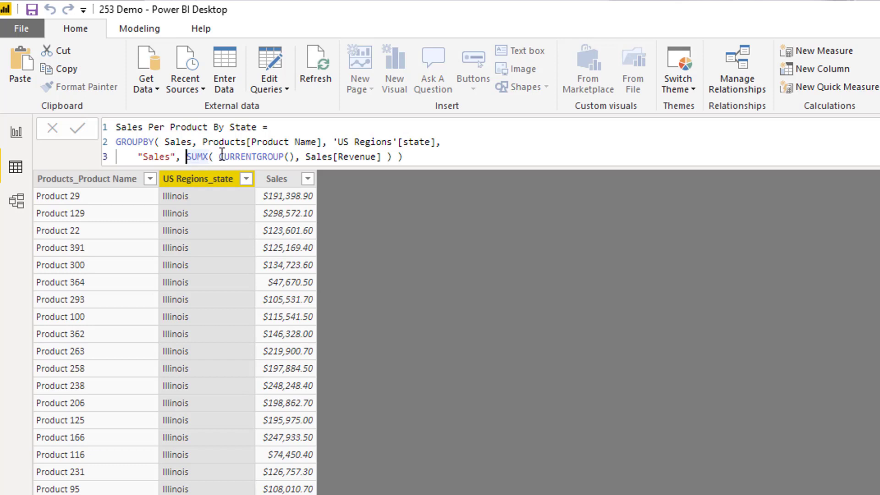
drag(219, 157, 298, 158)
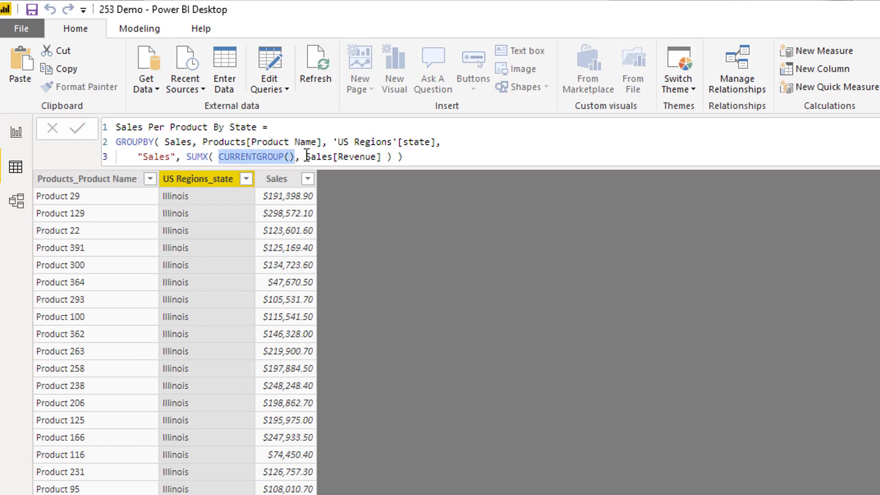
click(306, 156)
drag(308, 156, 379, 158)
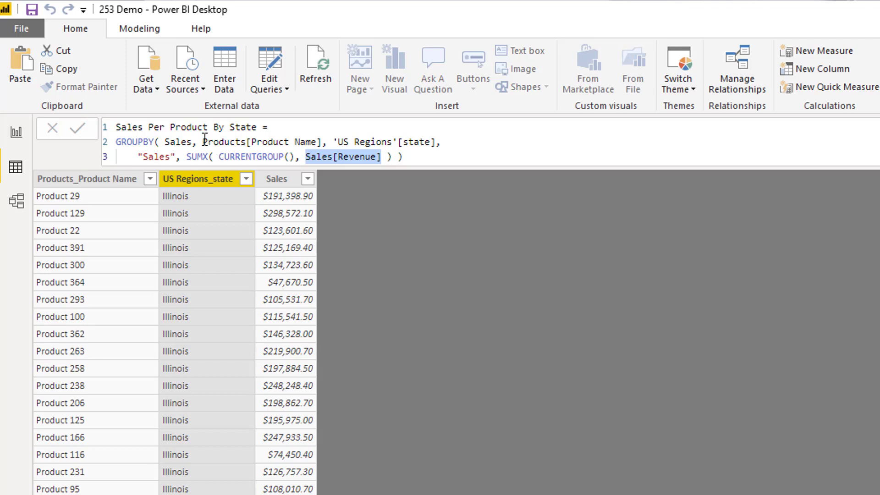
drag(203, 141, 458, 146)
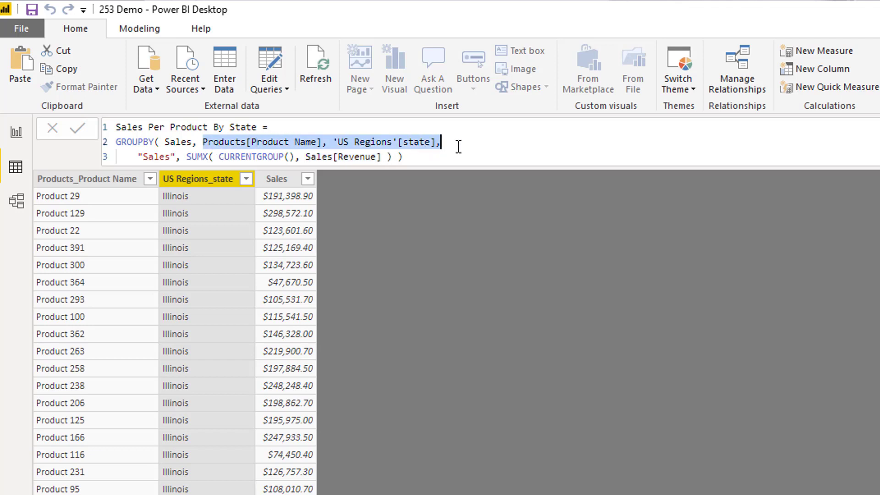
click(418, 157)
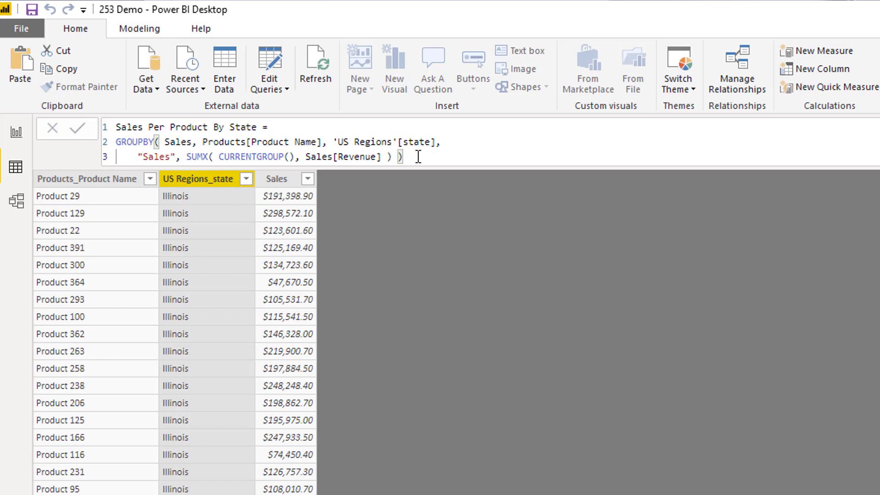
Step: Try replacing the SUMX expression with the [Total Revenue] measure and commit the formula
click(186, 156)
key(Return)
key(Return)
text(//)
click(186, 157)
text(reve)
key(Down)
key(Tab)
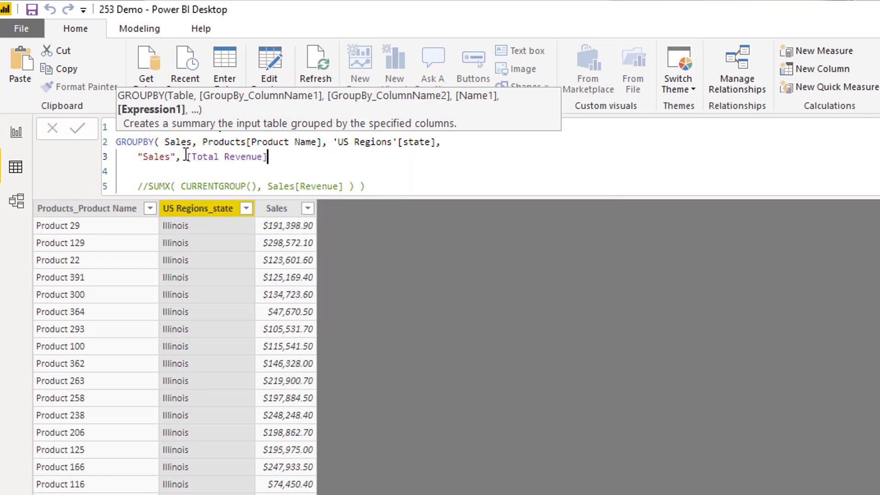
text())
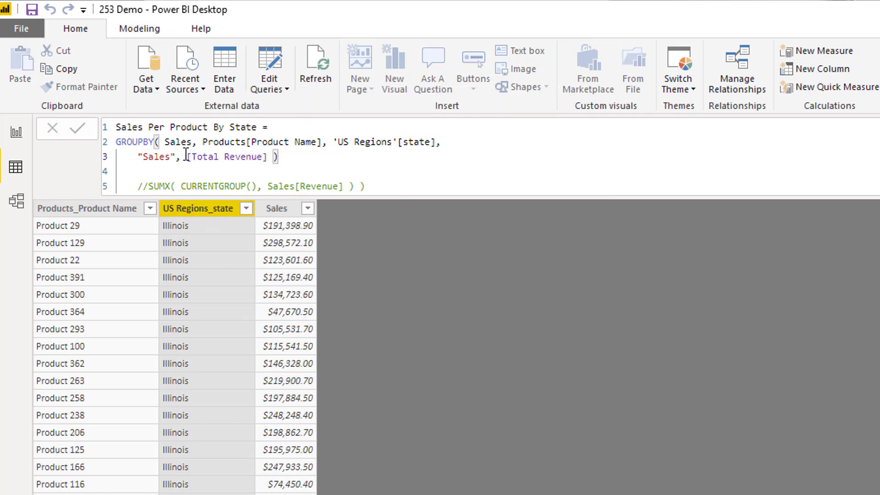
click(324, 165)
key(Return)
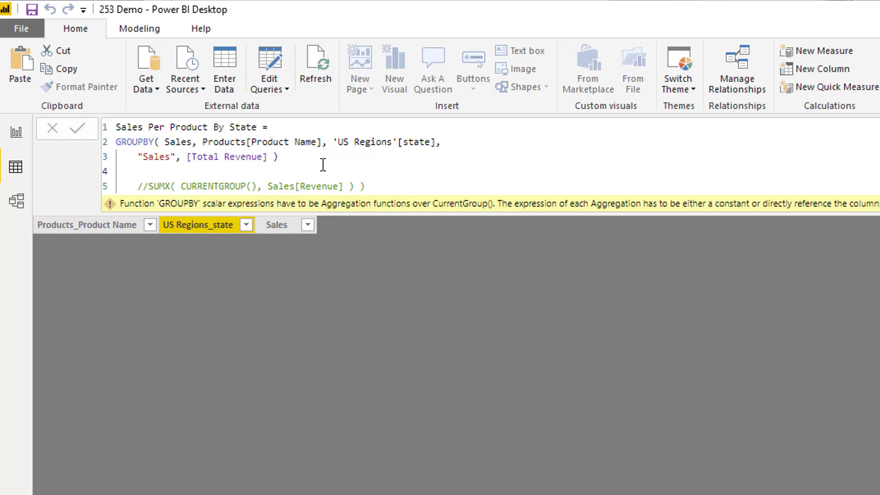
Step: Delete the [Total Revenue] edit, restoring the original SUMX over CURRENTGROUP() expression
drag(148, 186, 186, 156)
key(Delete)
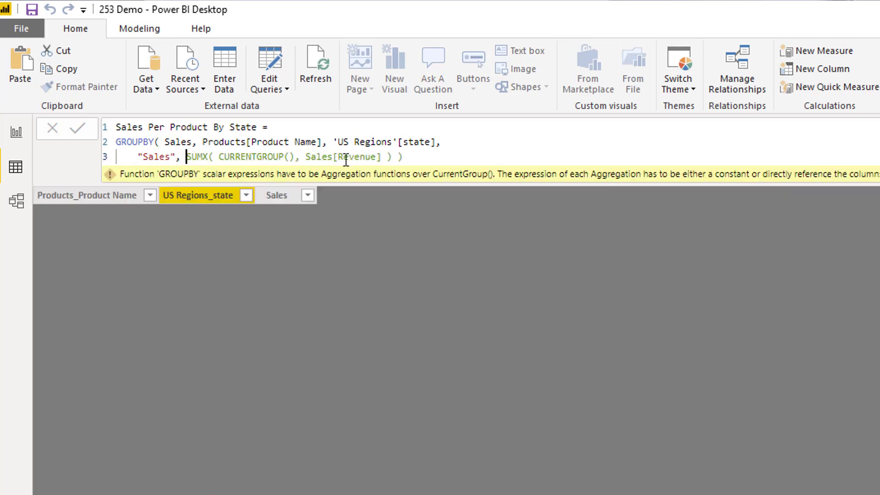
click(471, 155)
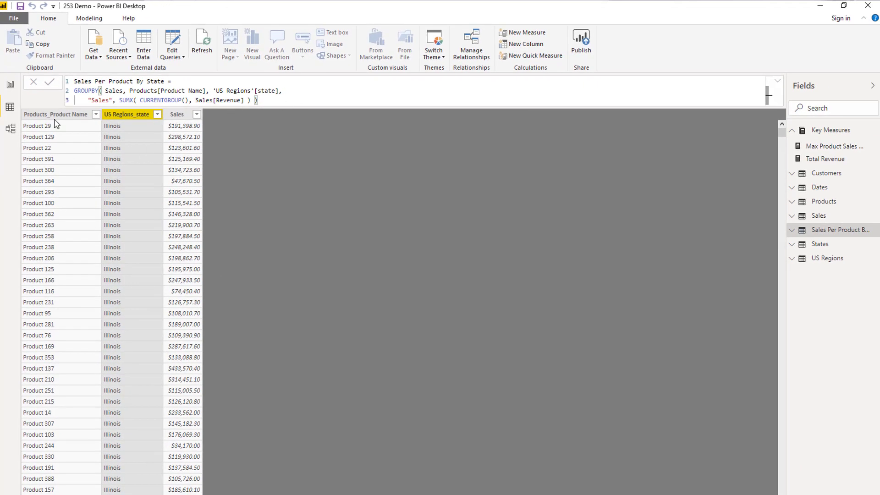
click(251, 100)
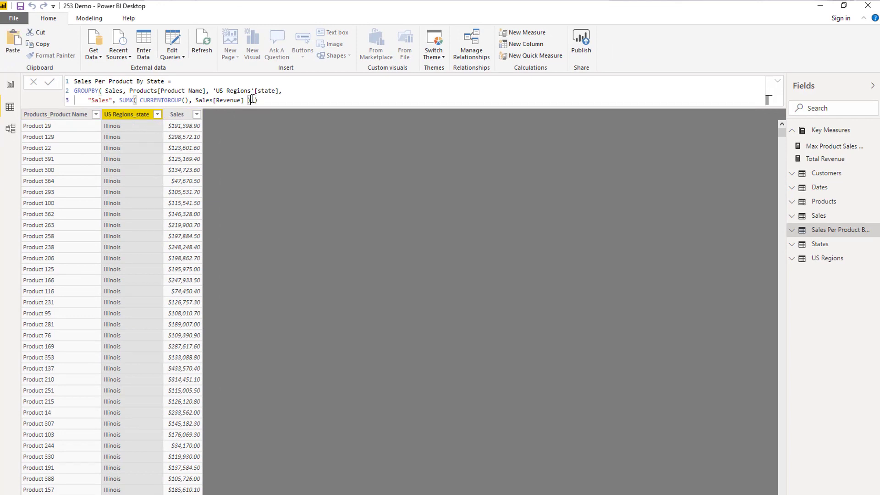
text(,)
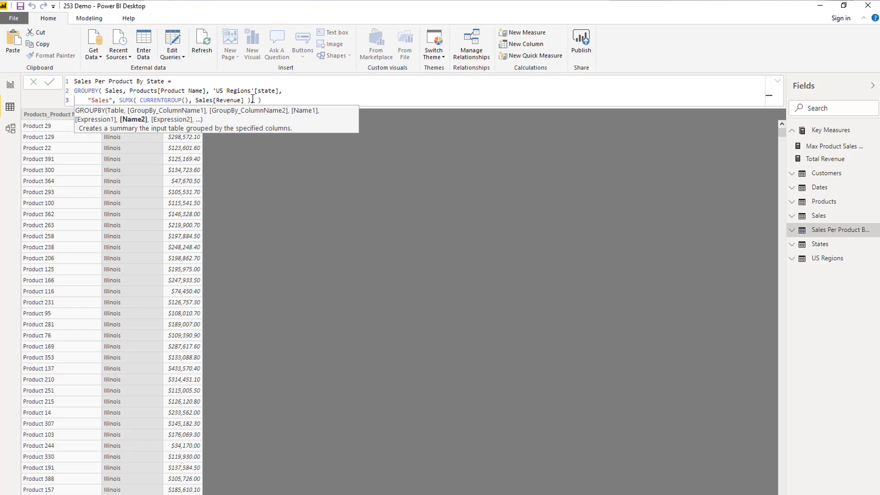
key(BackSpace)
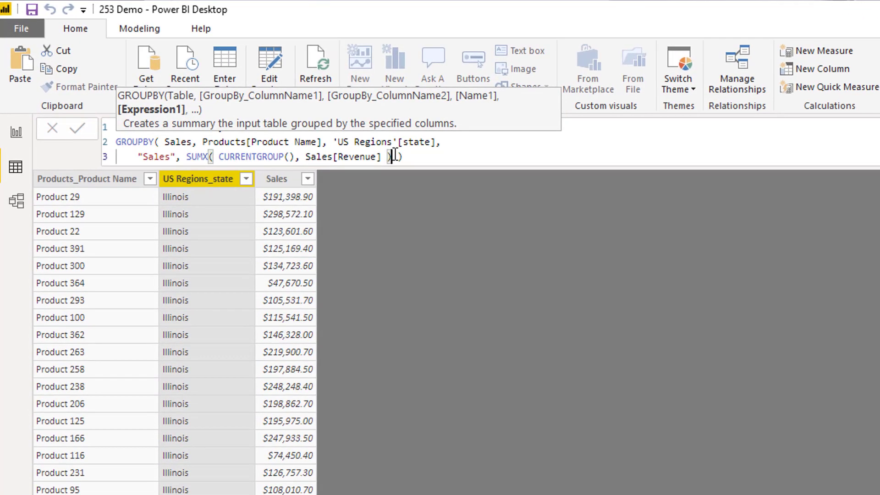
click(445, 158)
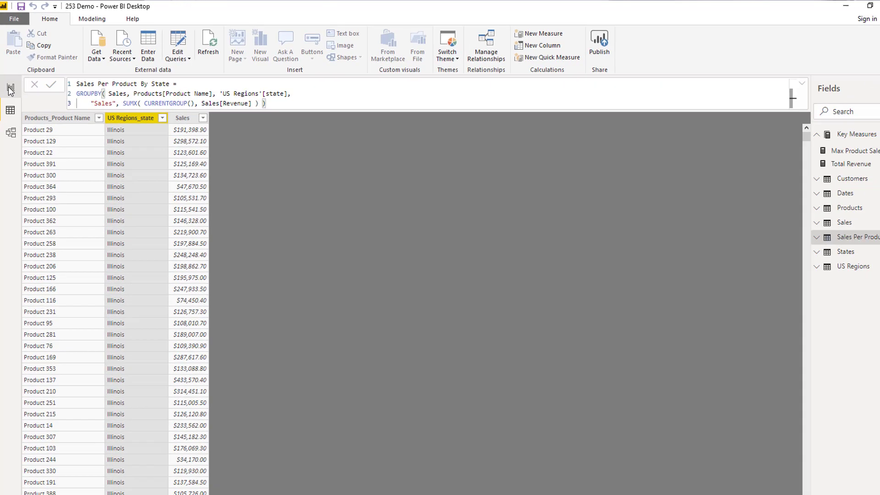
Step: From the report, open the Max Product Sales By State measure and select its GROUPBY expression
click(16, 132)
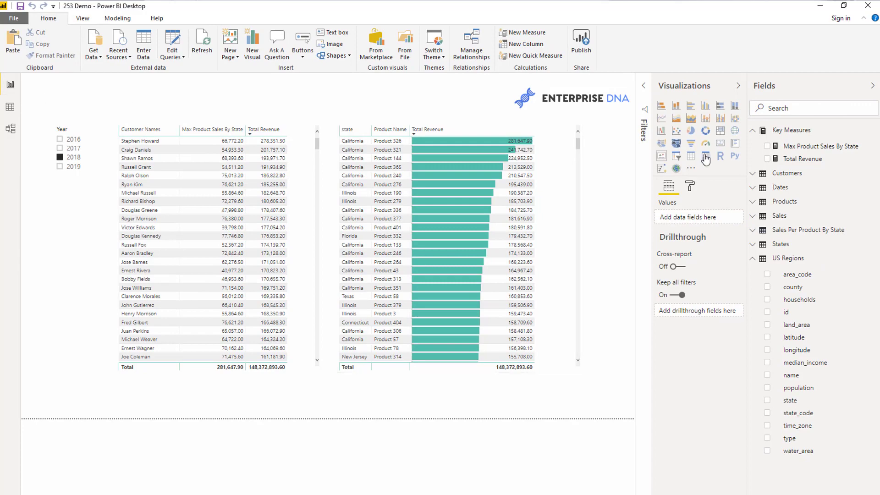
click(833, 148)
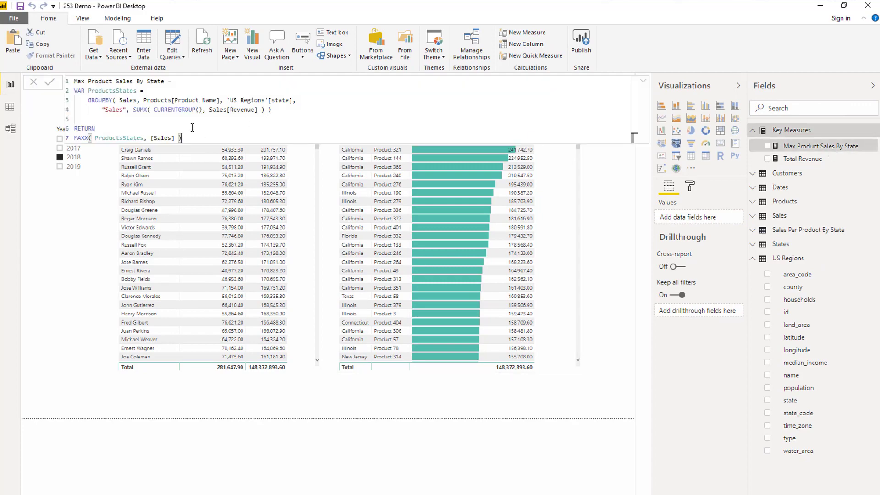
key(ctrl+a)
click(271, 110)
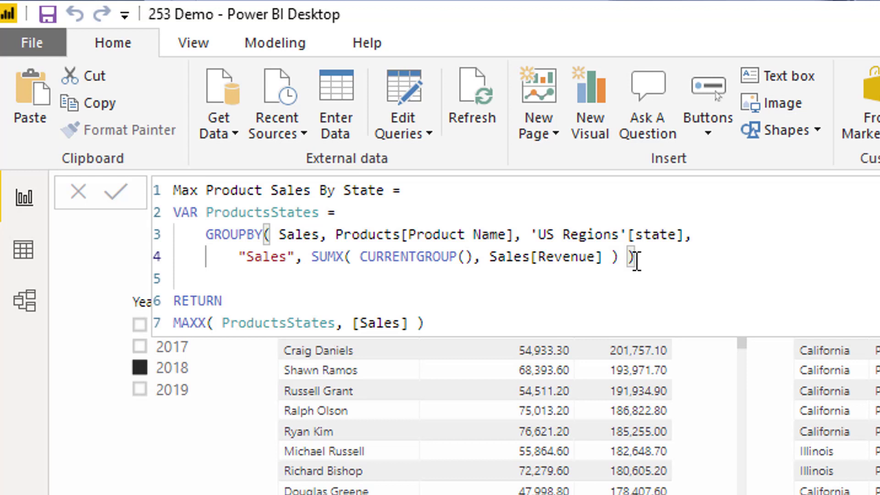
shift+click(245, 234)
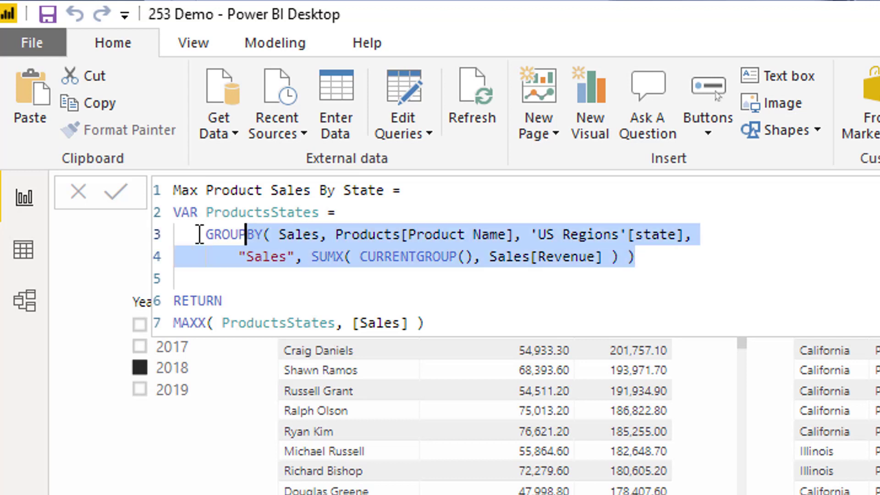
shift+click(170, 232)
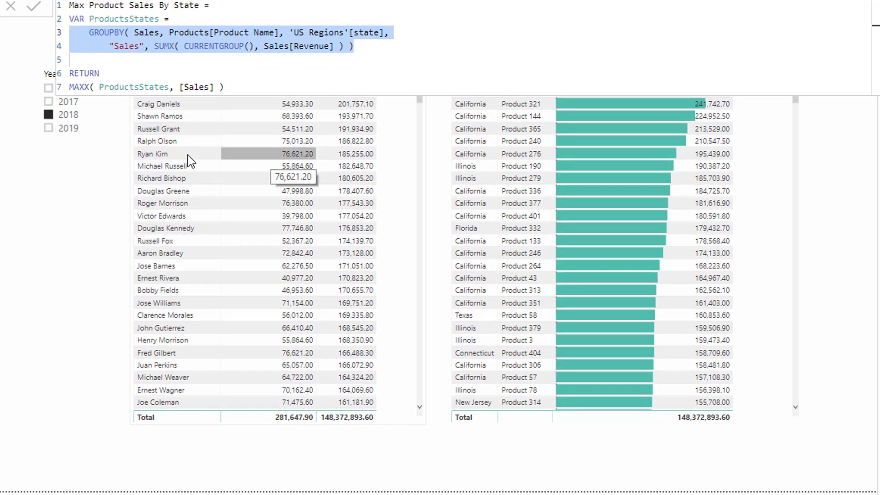
Step: Highlight the measure name, MAXX, GROUPBY block, ProductsStates and [Sales], then return to the report
drag(67, 5, 155, 5)
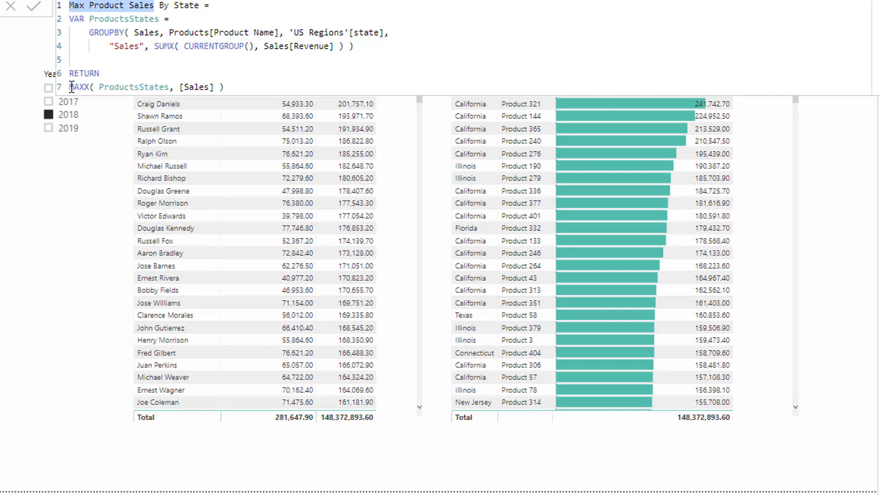
drag(70, 87, 103, 87)
click(102, 87)
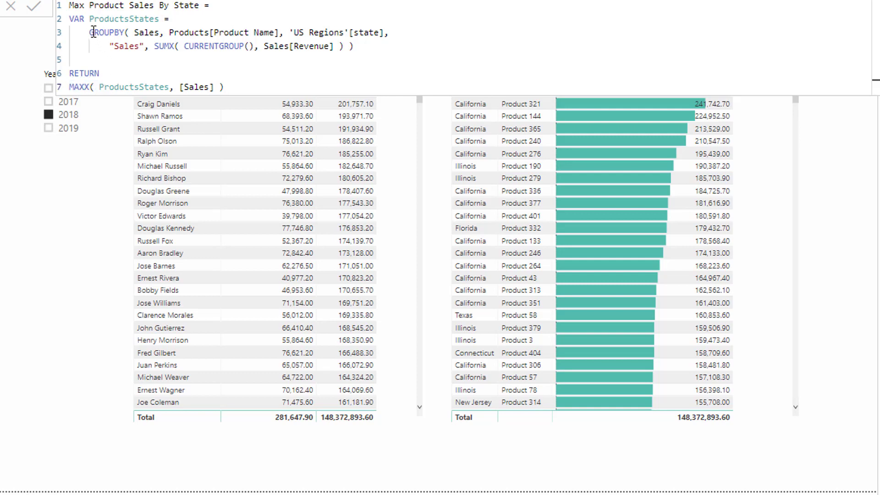
drag(90, 33, 348, 68)
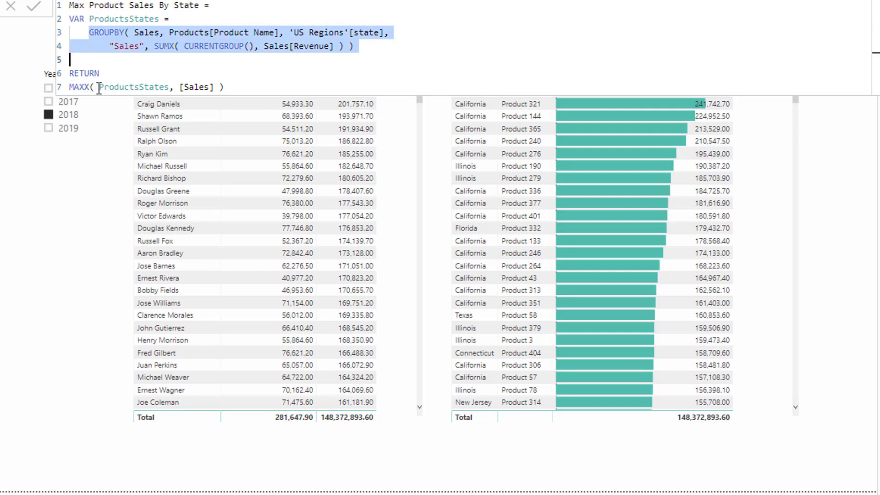
drag(99, 87, 170, 88)
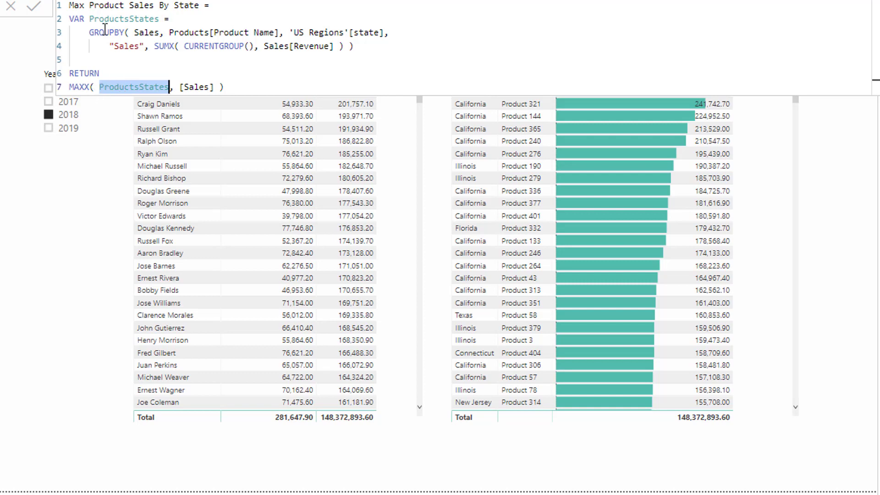
drag(179, 87, 218, 86)
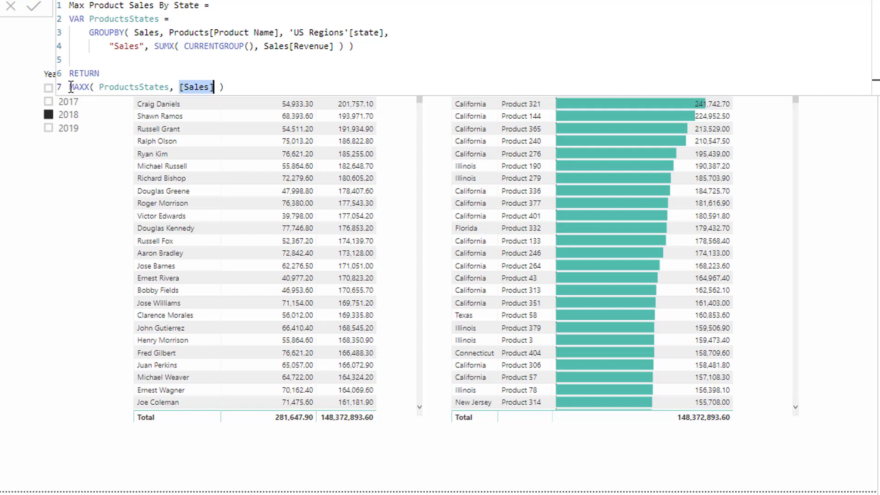
drag(69, 86, 94, 86)
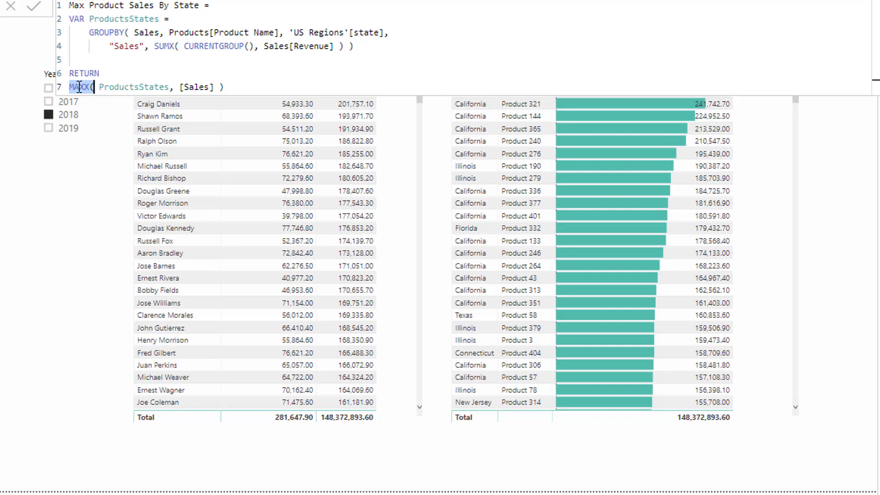
click(111, 188)
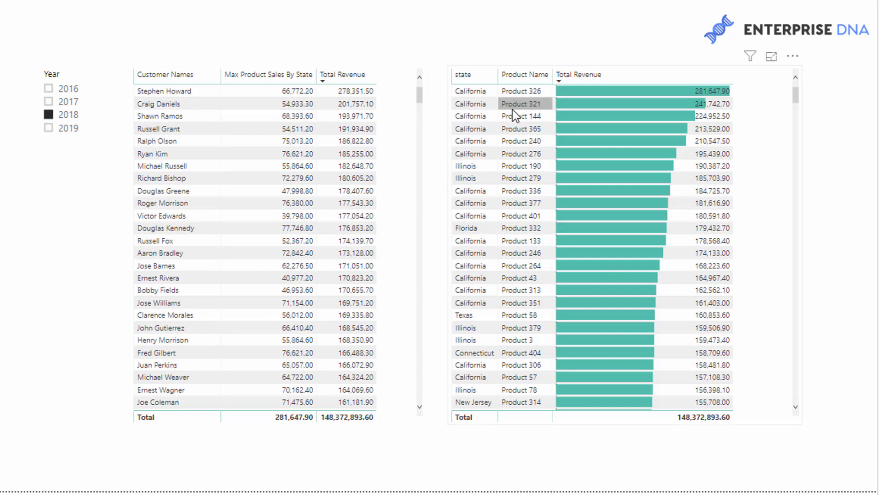
Step: Filter the product table by four customer rows in turn, then reopen the Max Product Sales By State measure
click(172, 116)
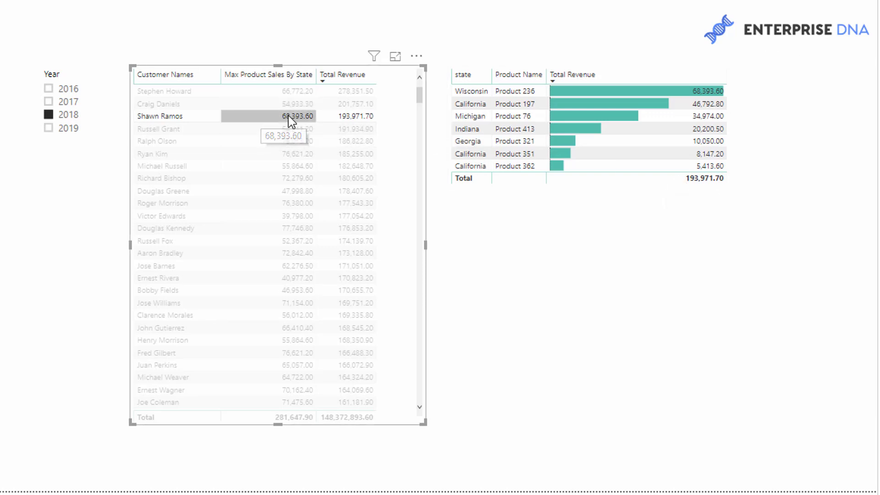
click(177, 130)
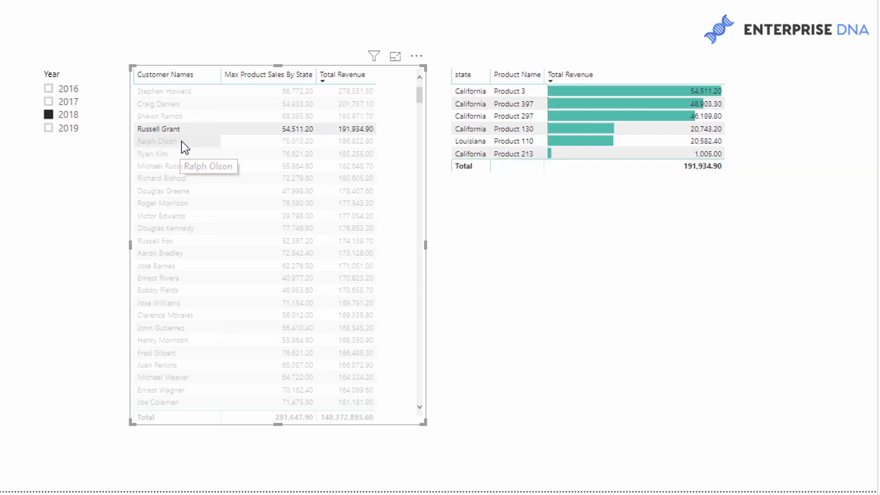
click(181, 142)
click(178, 154)
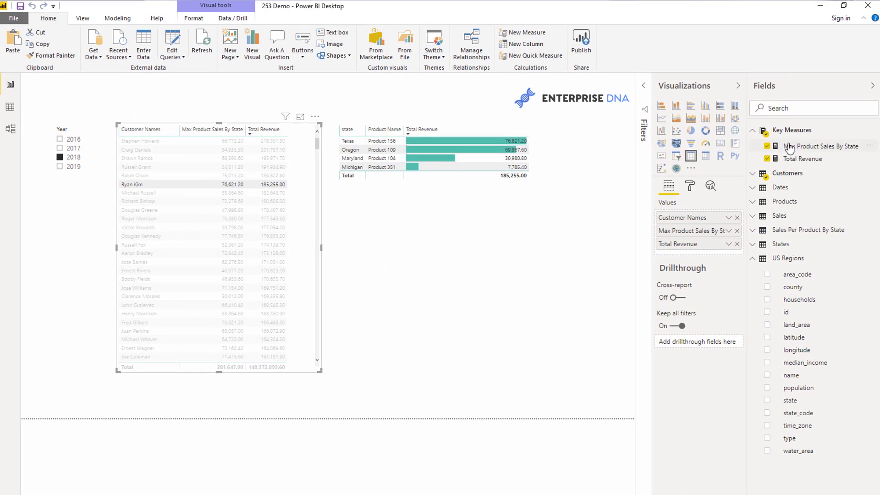
click(794, 147)
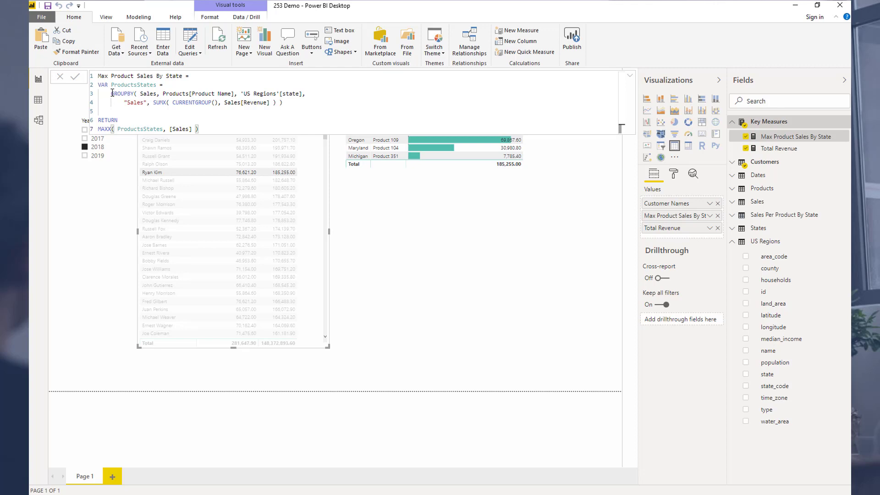
click(152, 101)
drag(153, 102, 277, 102)
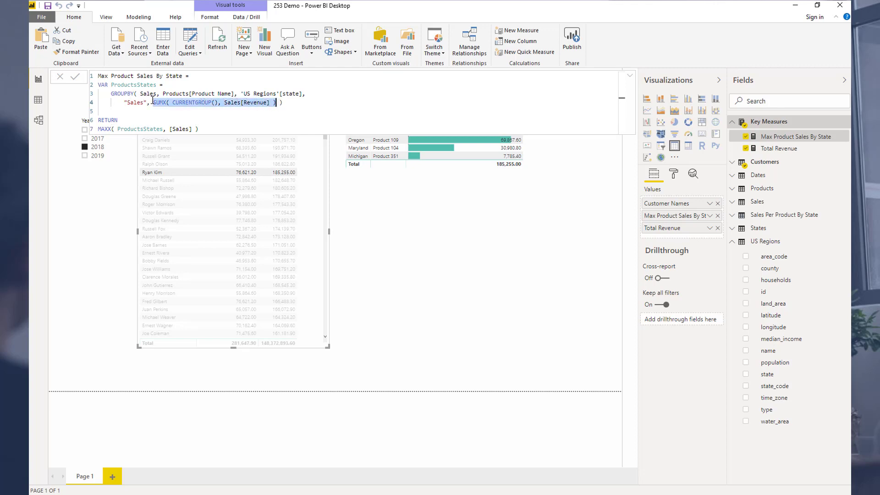